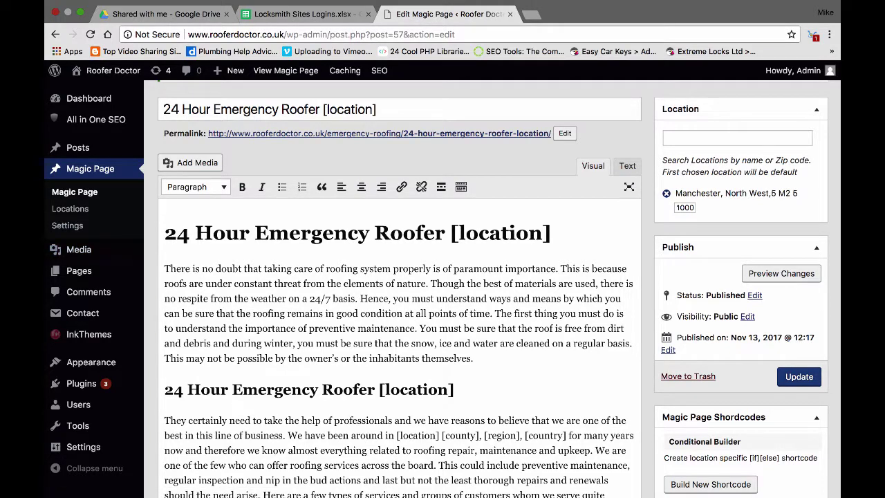
- Scroll the Magic Page editor to bring the Magic Page Shortcodes box into view
scroll(443, 291, "down", 5)
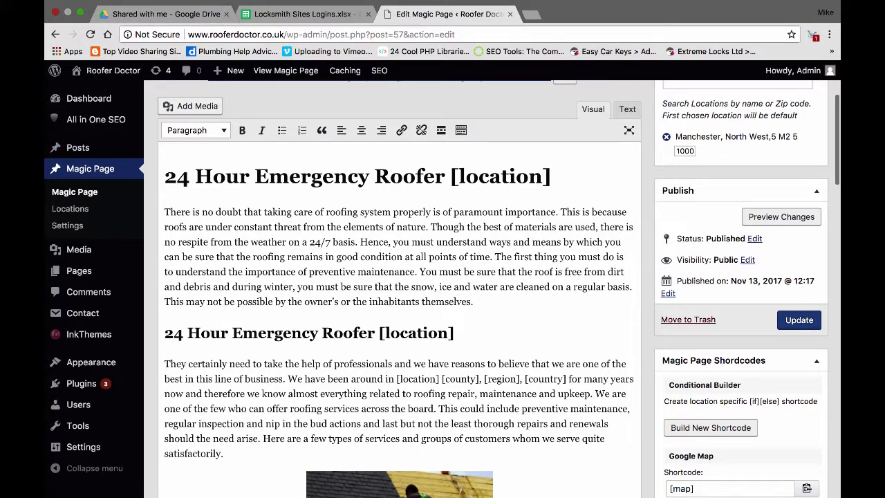
scroll(442, 290, "down", 1)
scroll(443, 290, "down", 1)
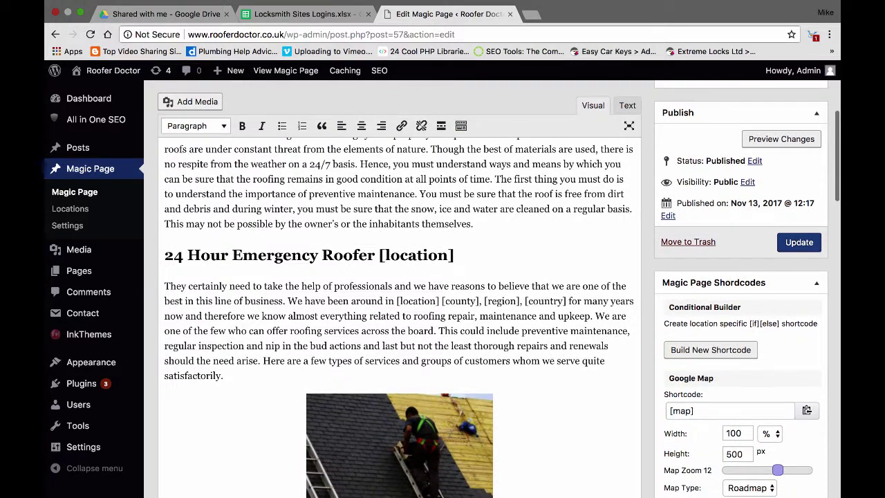
scroll(442, 290, "up", 4)
- Open the Conditional Shortcode Builder and pick North West as the IF region
left_click(711, 415)
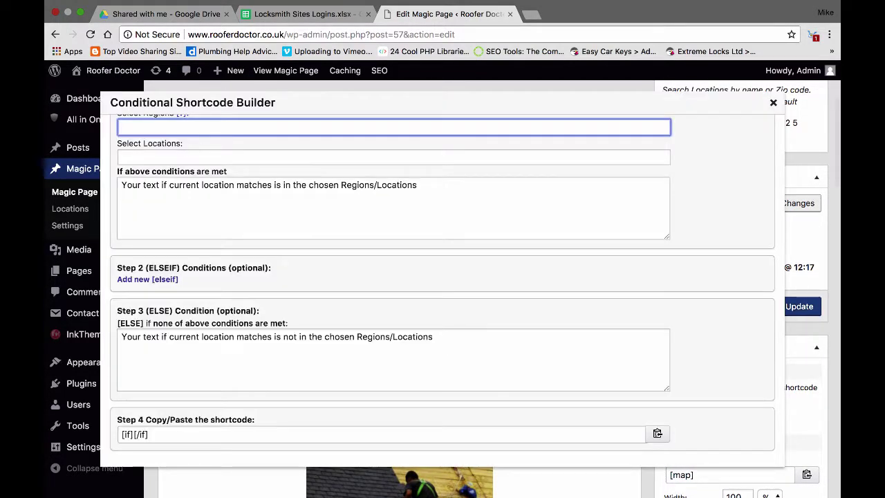
scroll(442, 290, "up", 2)
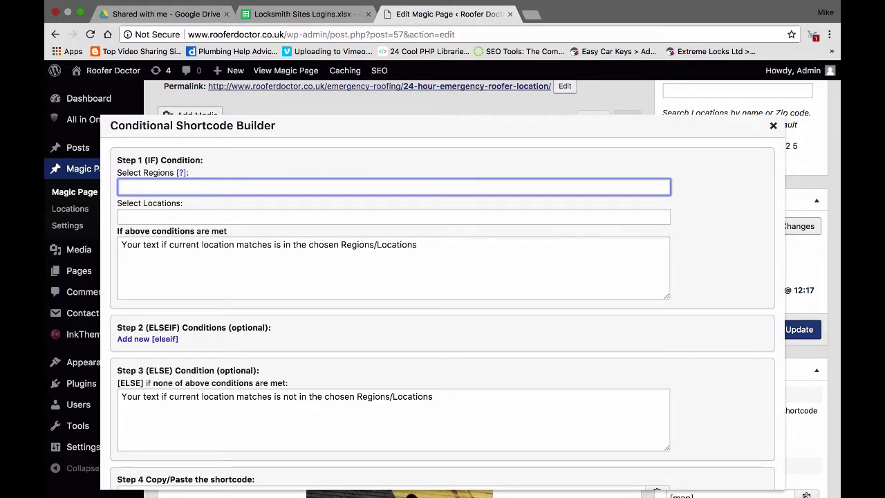
type("N")
key("ctrl+a")
key("BackSpace")
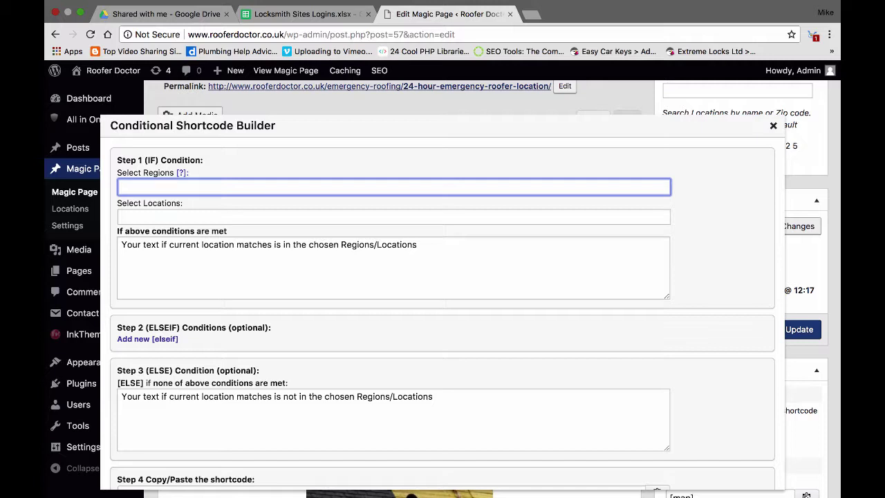
type("nor")
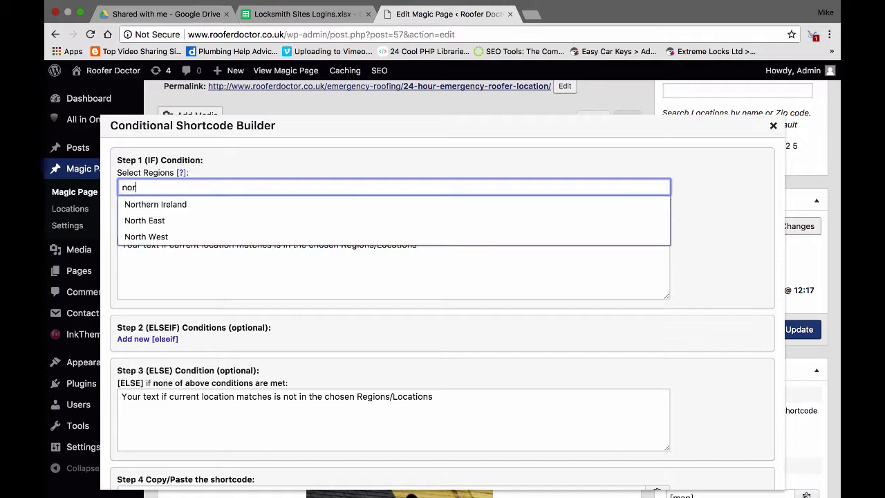
type("th")
key("Down")
key("Down")
key("Down")
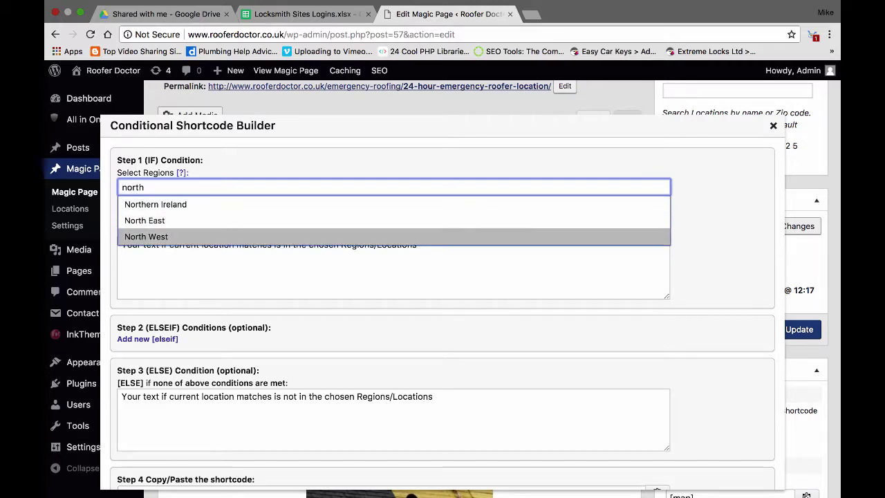
key("Return")
- Enter NW as the text shown on a match and leave the ELSE text empty
key("Tab")
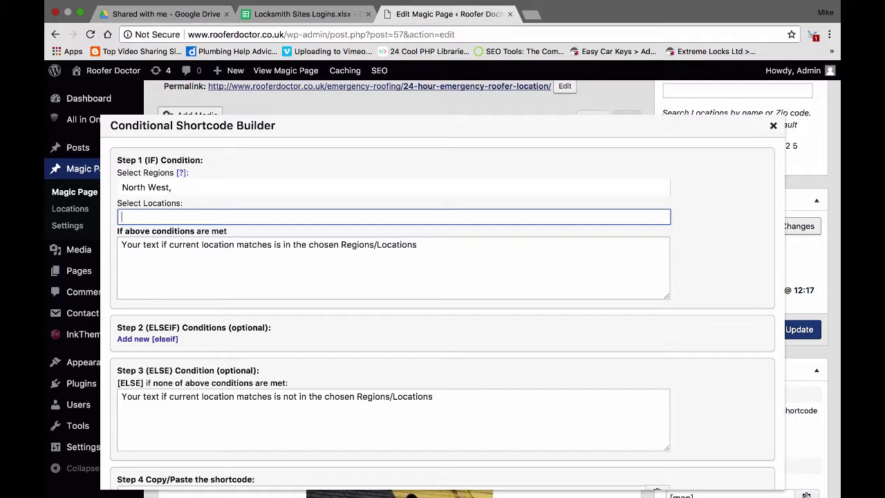
key("Tab")
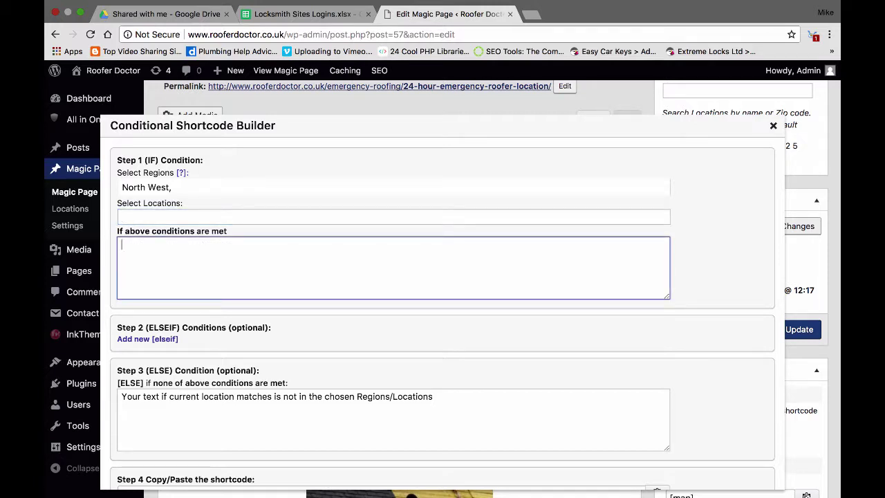
type("NW")
scroll(442, 277, "down", 3)
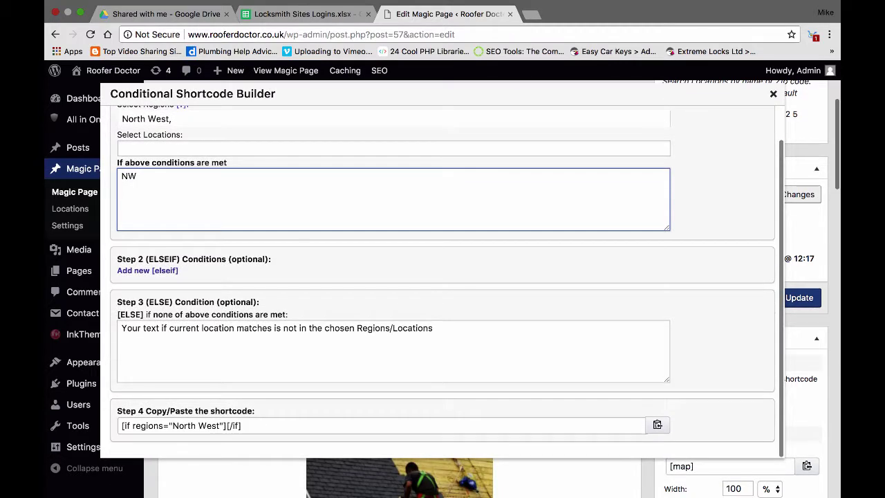
scroll(443, 276, "down", 3)
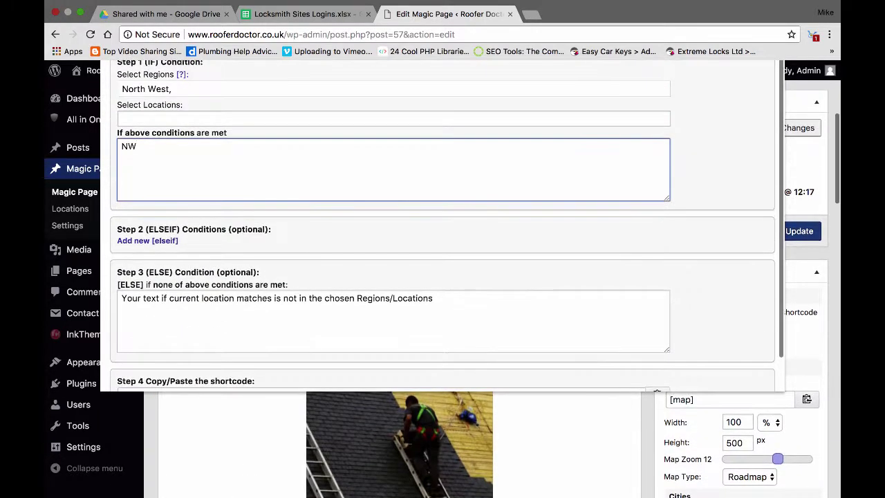
key("Tab")
key("Tab")
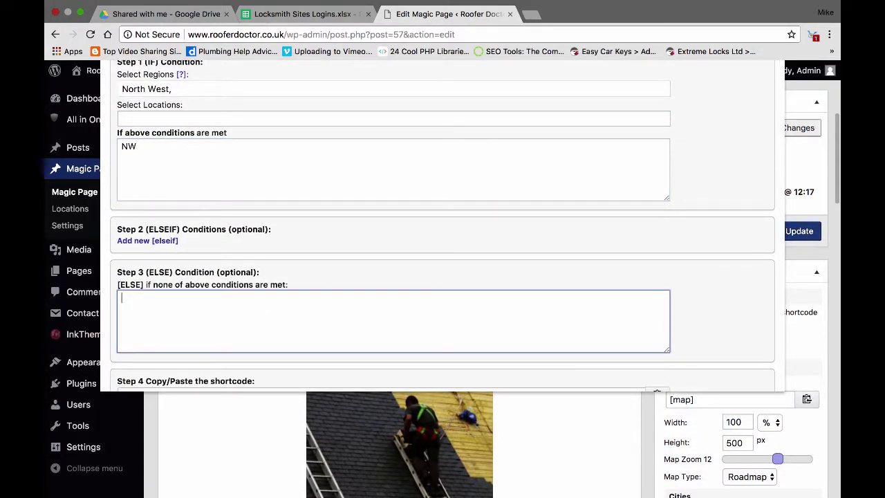
scroll(442, 277, "up", 5)
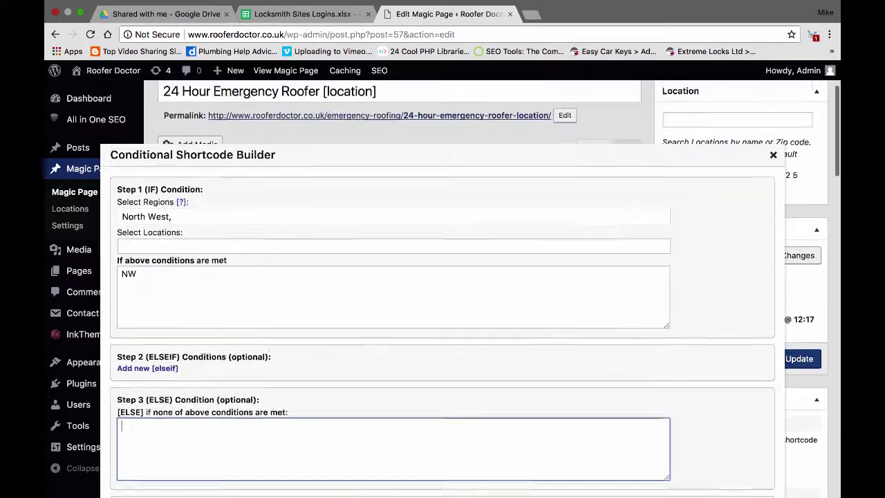
scroll(442, 276, "down", 5)
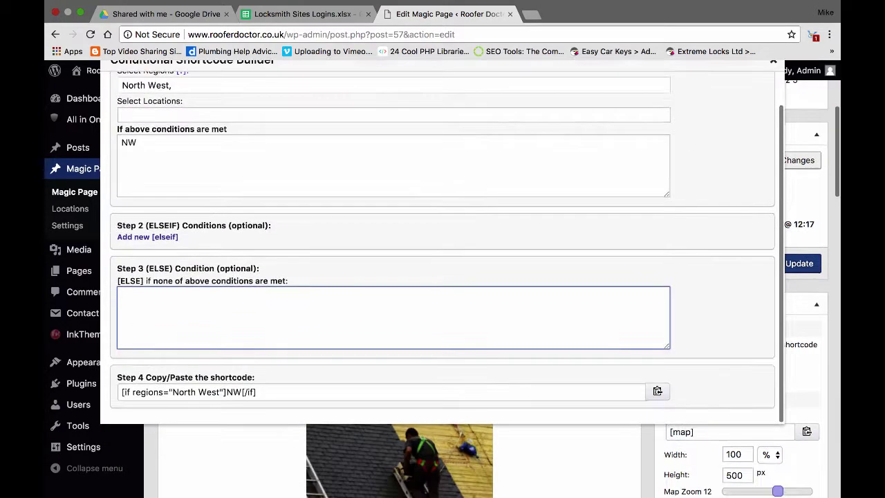
scroll(442, 276, "up", 1)
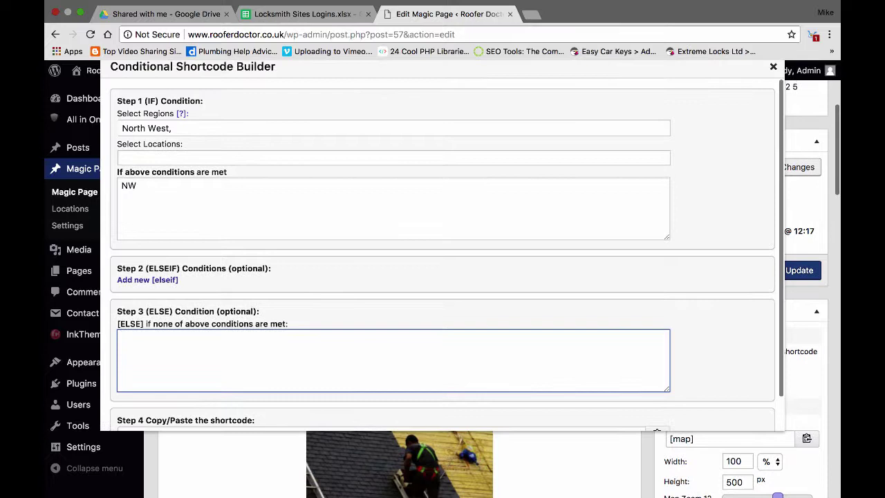
- Add an ELSEIF condition for Scotland that shows SC
left_click(147, 279)
left_click(393, 295)
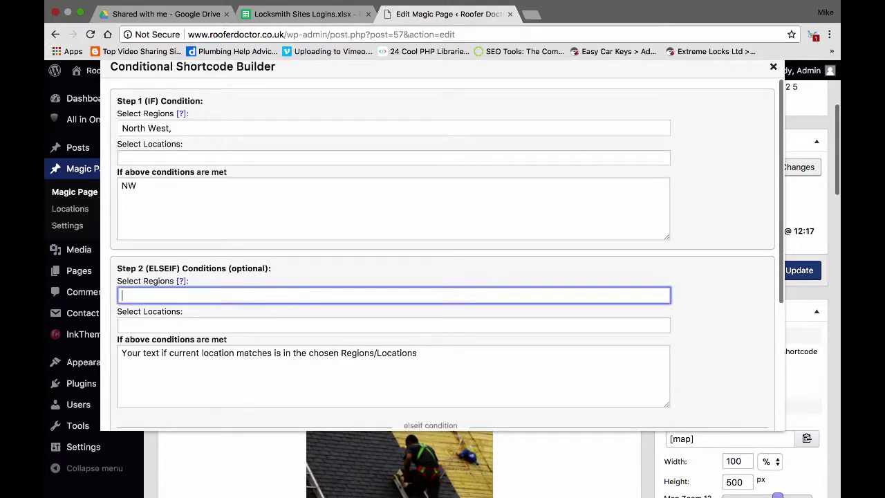
type("Sc")
key("Down")
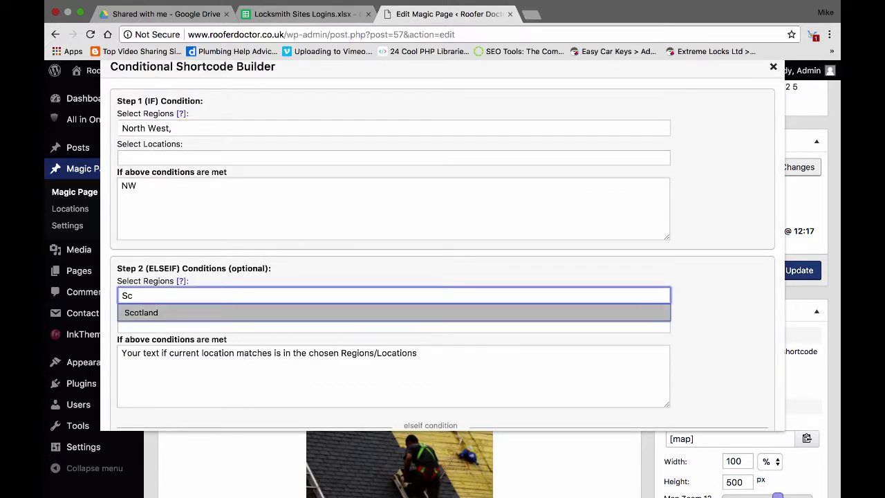
key("Return")
key("Tab")
key("Tab")
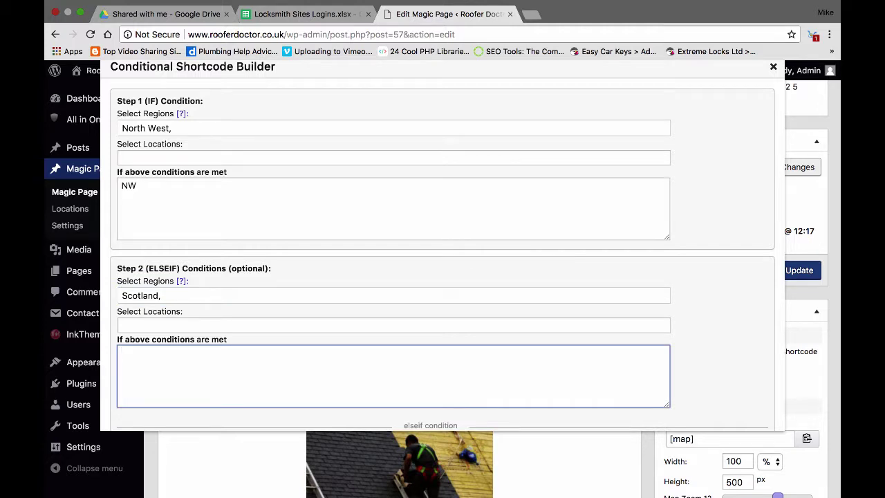
type("SC")
scroll(447, 253, "down", 5)
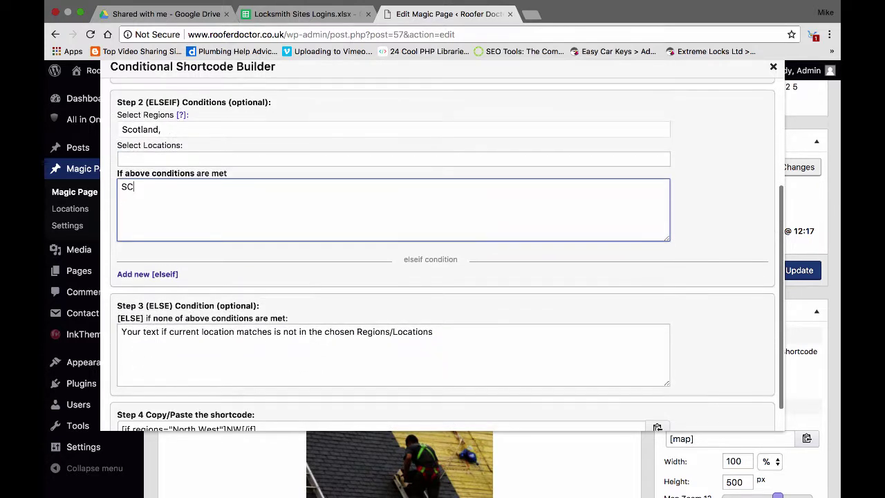
- Add a second ELSEIF condition for South West that shows SW
key("Tab")
key("Return")
key("Tab")
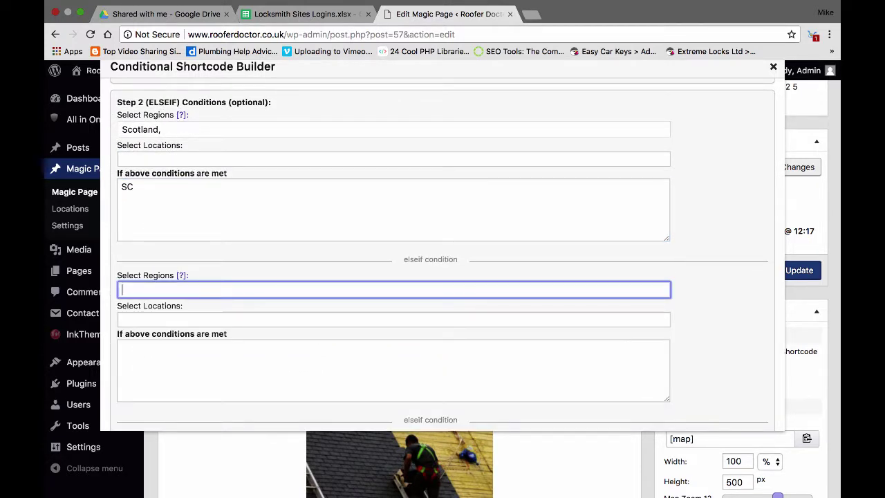
type("South")
key("Down")
key("Down")
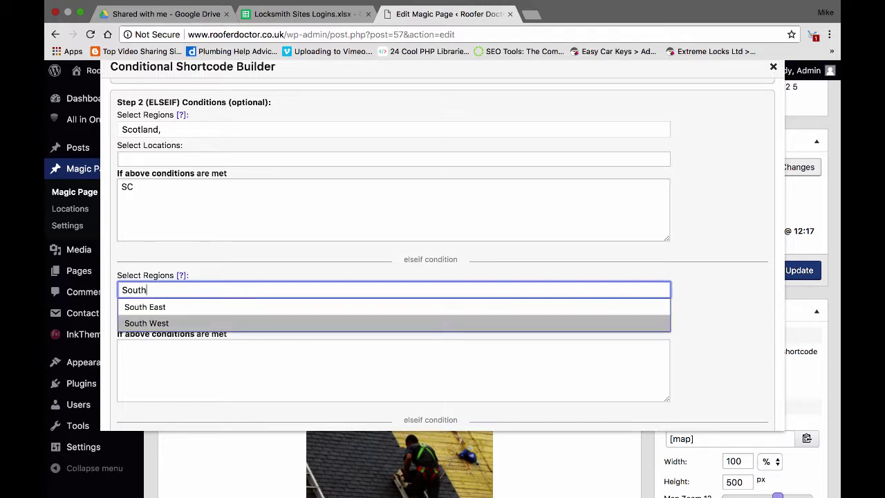
key("Return")
key("Tab")
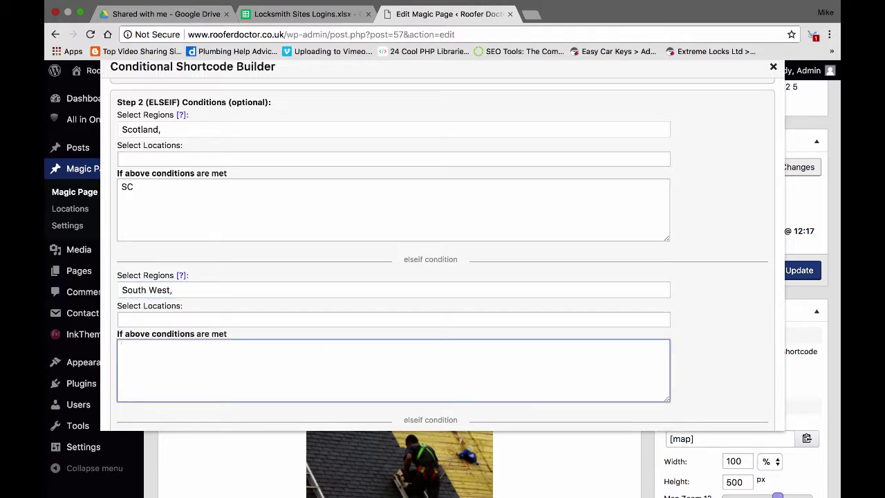
type("SW")
scroll(443, 249, "down", 5)
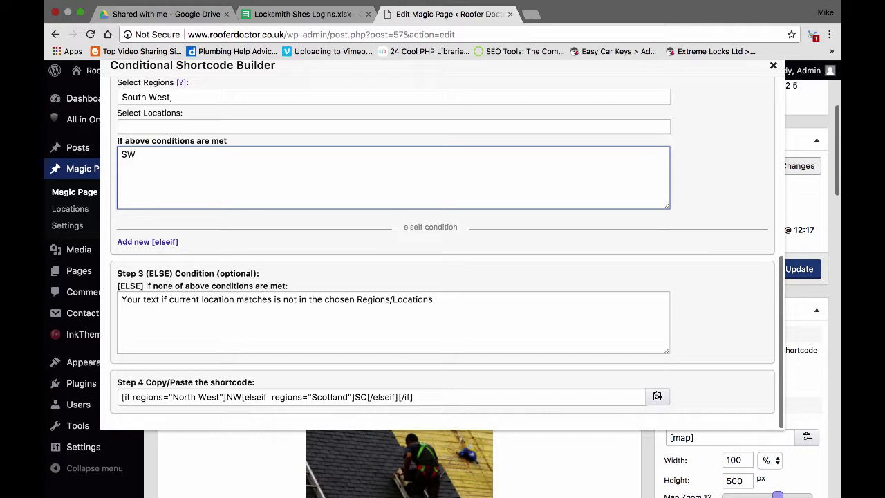
key("Tab")
key("Tab")
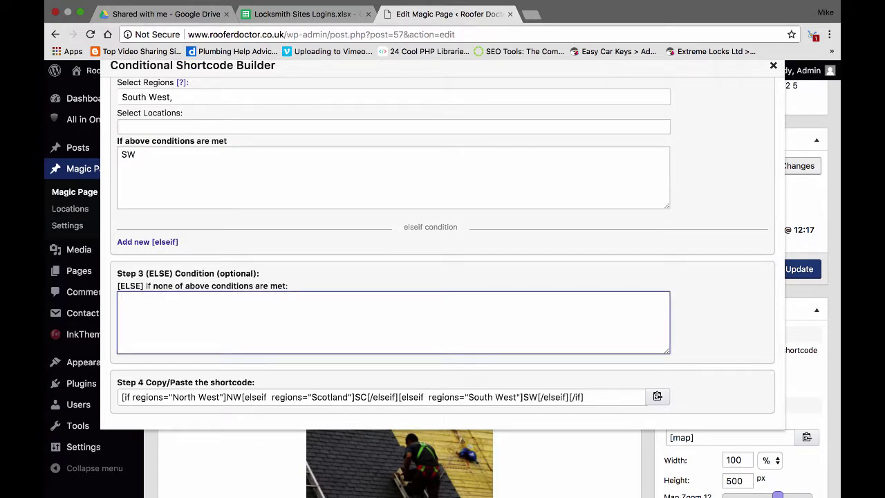
scroll(443, 249, "up", 2)
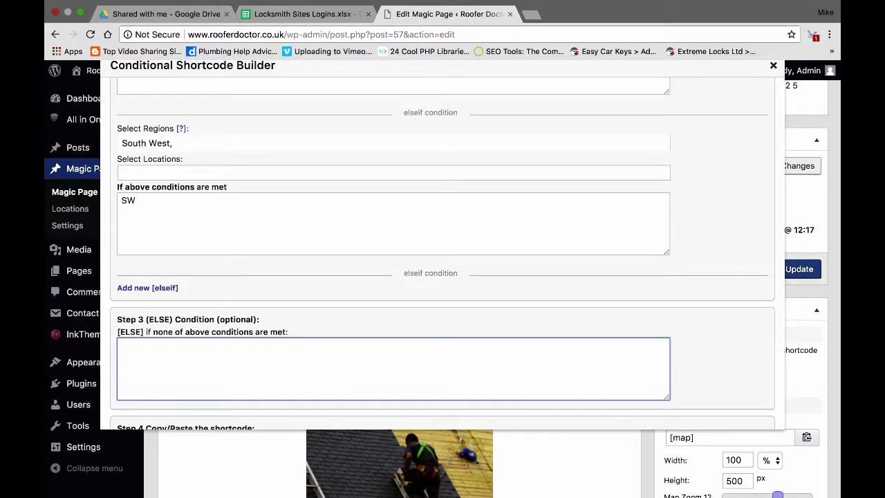
scroll(442, 249, "down", 3)
scroll(443, 249, "down", 3)
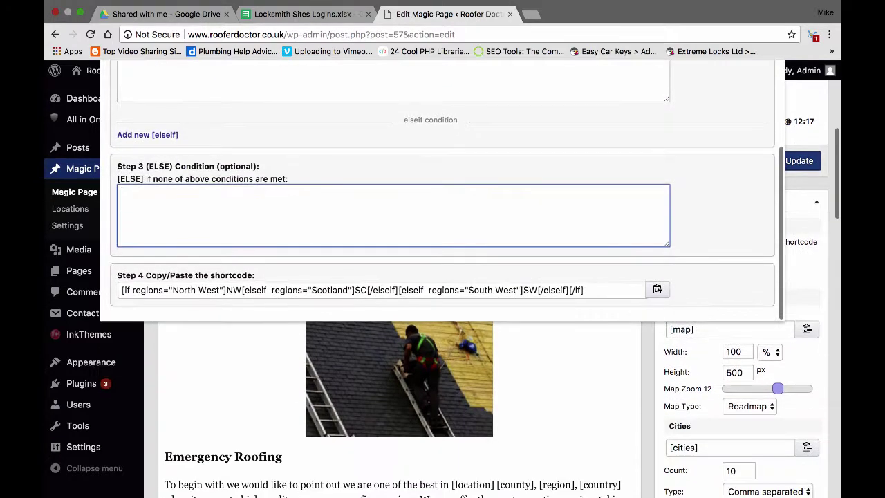
scroll(442, 249, "up", 2)
scroll(443, 190, "down", 1)
scroll(443, 191, "down", 1)
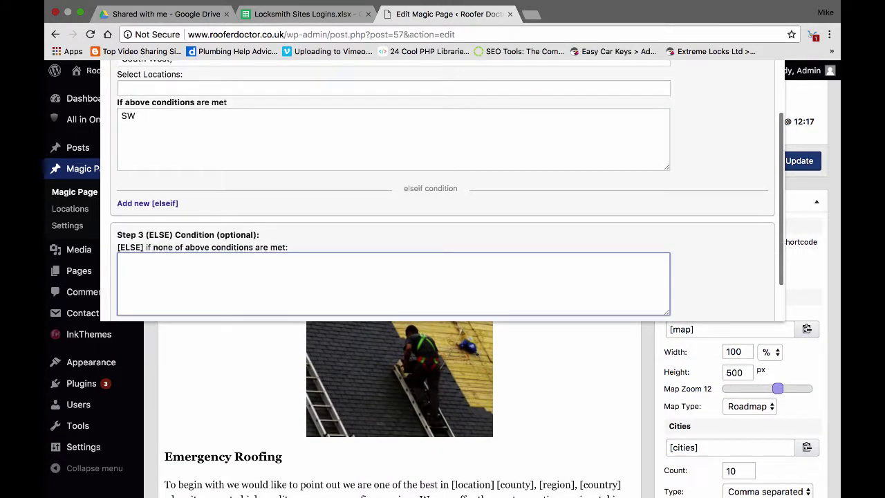
- Copy the generated North West / Scotland / South West shortcode from Step 4
scroll(442, 190, "up", 5)
scroll(442, 191, "up", 1)
scroll(442, 276, "up", 3)
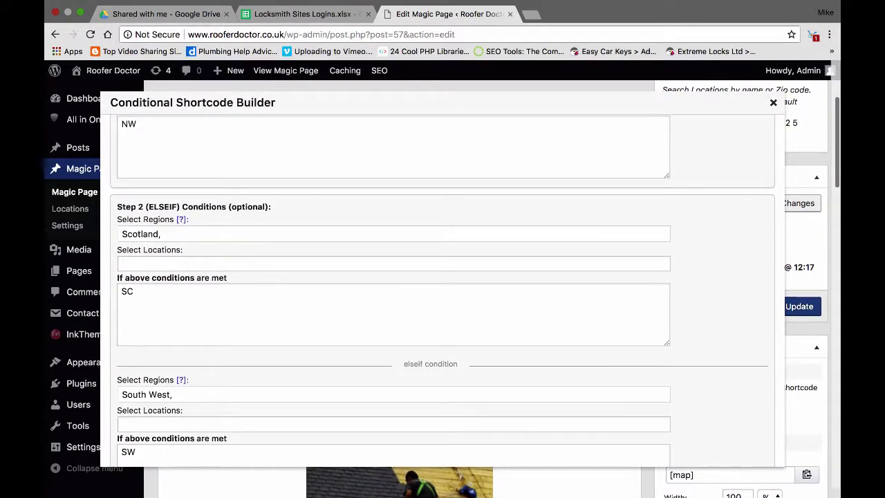
scroll(442, 276, "up", 3)
scroll(443, 325, "down", 3)
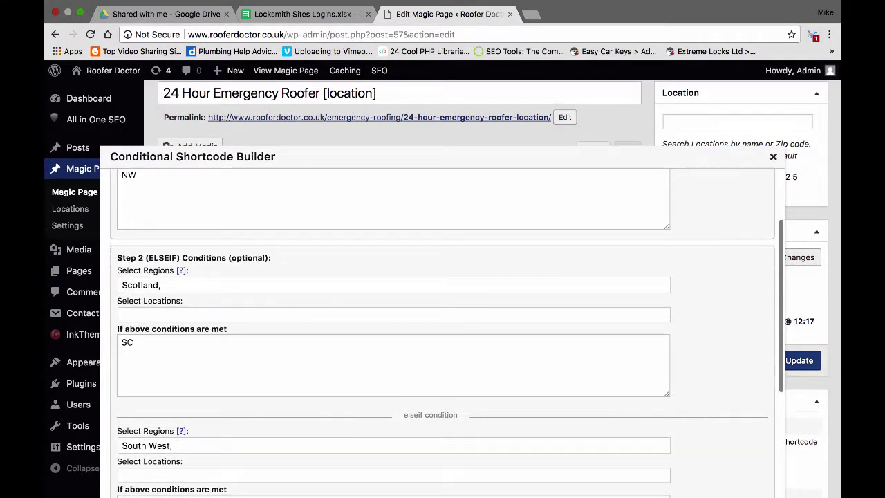
scroll(442, 325, "down", 2)
scroll(442, 325, "down", 1)
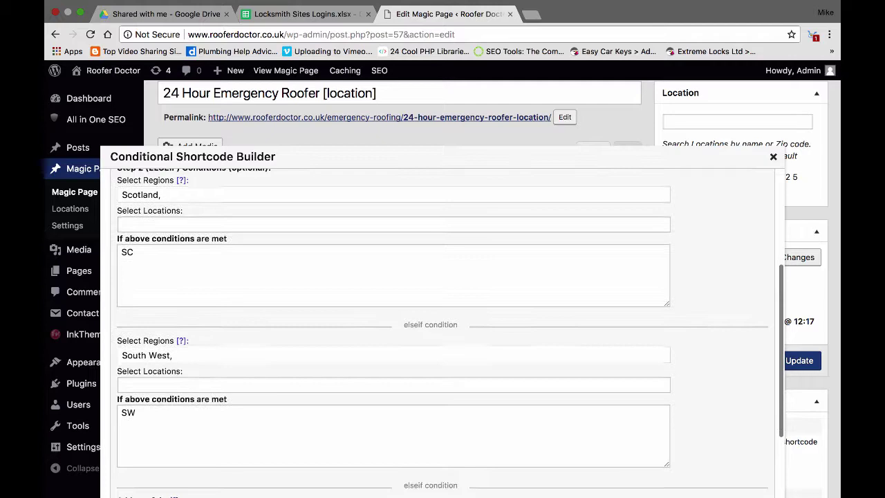
scroll(443, 325, "down", 3)
scroll(442, 325, "down", 3)
scroll(442, 325, "down", 1)
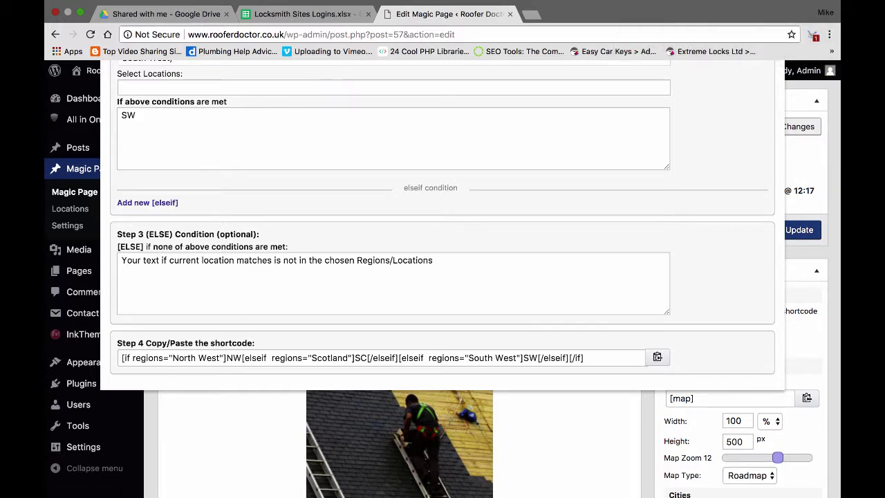
left_click(657, 356)
- Close the builder and paste the region shortcode at the end of the main H1 heading
scroll(443, 221, "up", 3)
scroll(442, 221, "up", 3)
scroll(442, 222, "up", 3)
scroll(442, 221, "up", 5)
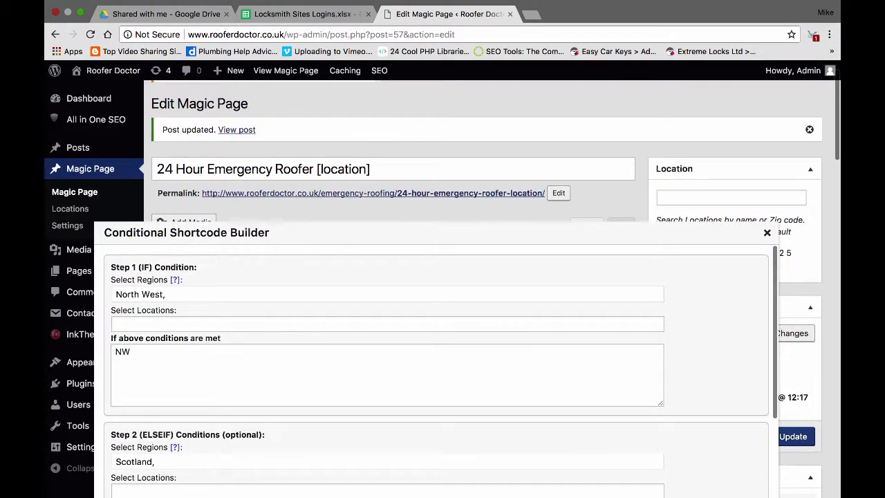
key("Escape")
scroll(443, 276, "up", 1)
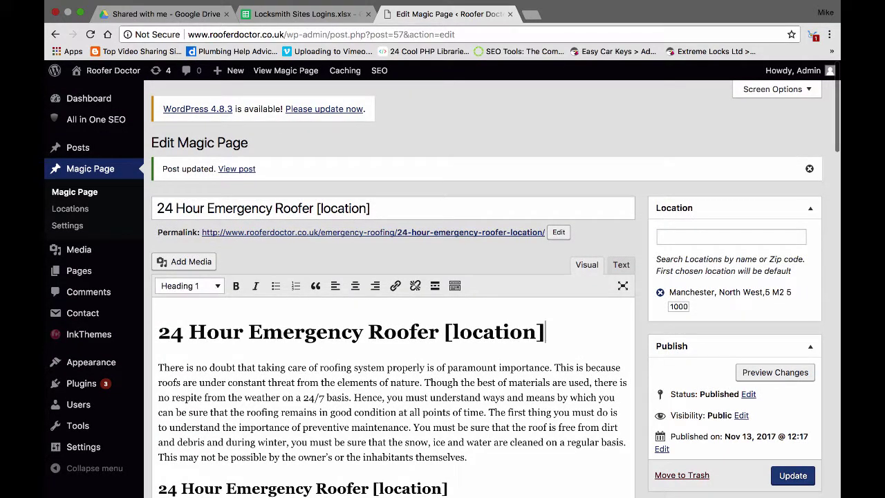
key("ctrl+v")
- Paste the shortcode after the second heading as well and update the page
scroll(443, 276, "down", 2)
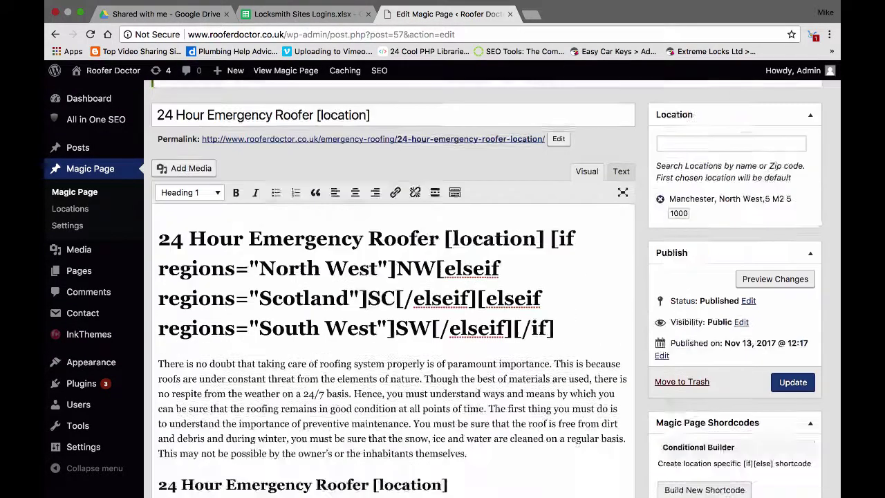
scroll(442, 277, "down", 1)
left_click(448, 381)
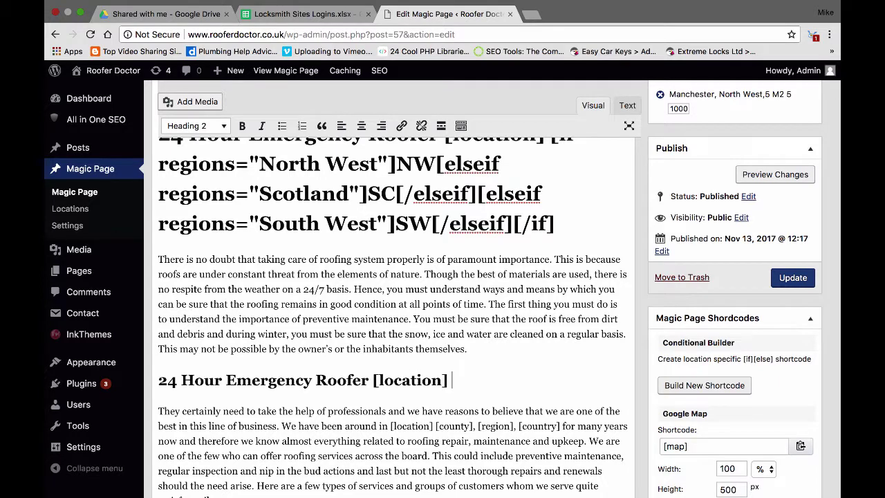
key("ctrl+v")
left_click(793, 232)
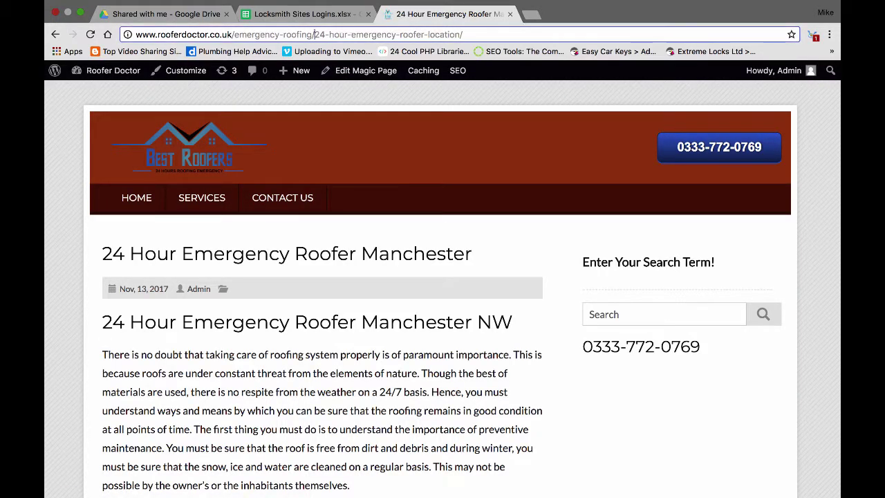
- Load the Glasgow version of the page to confirm its heading shows SC
left_click_drag(315, 35, 462, 34)
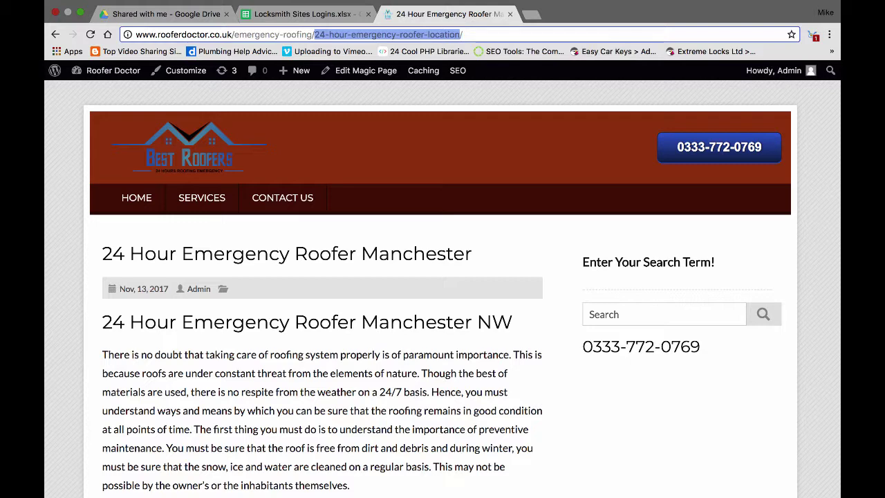
type("glasgow")
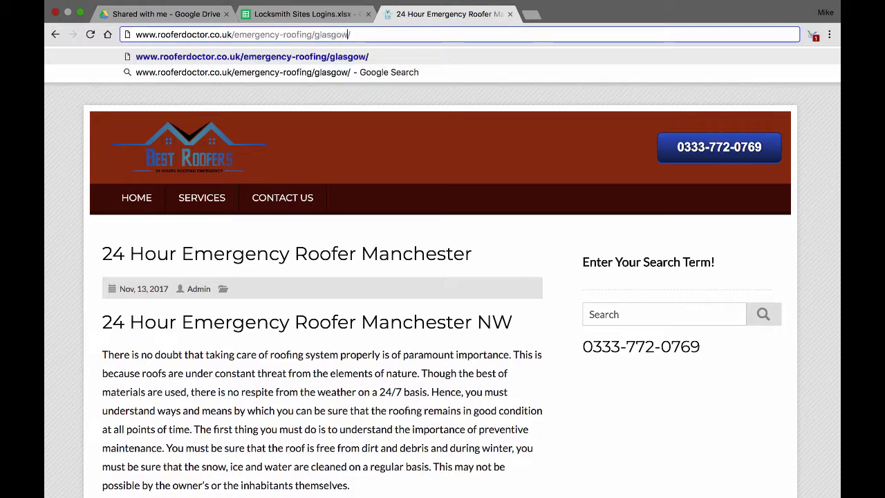
key("Return")
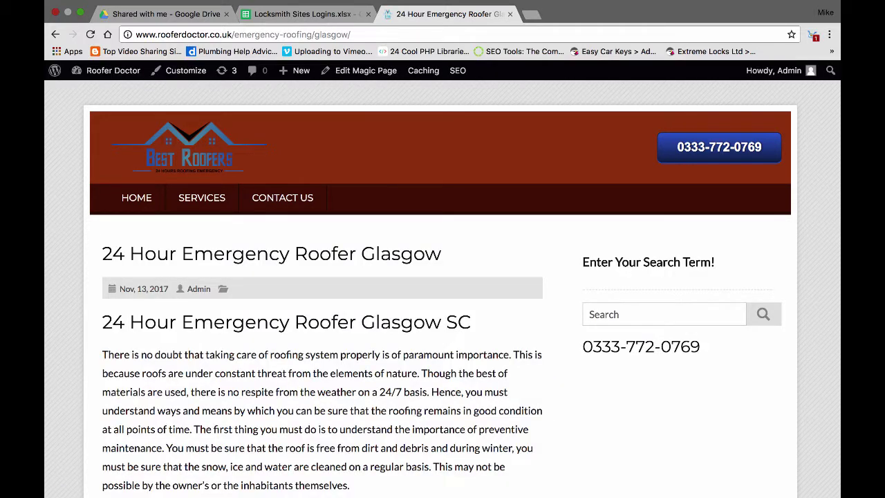
- Switch the page address to cardiff and check the headings show no region code
double_click(332, 34)
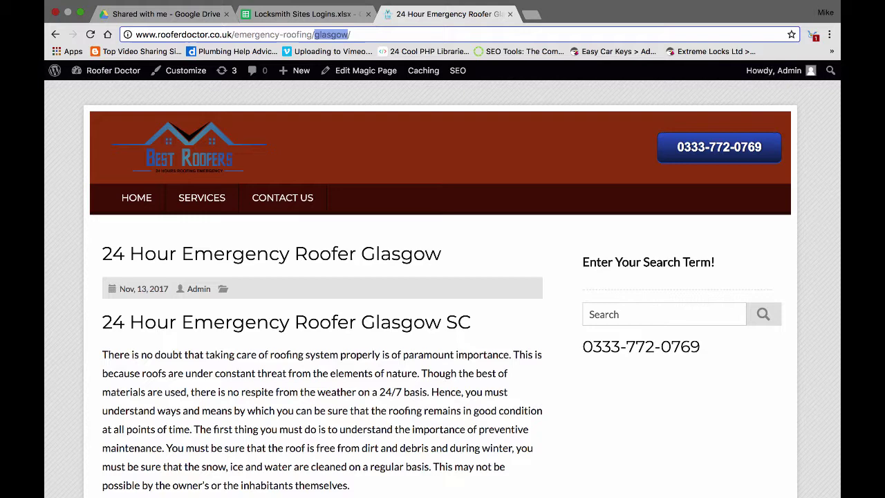
type("cardiff")
key("Return")
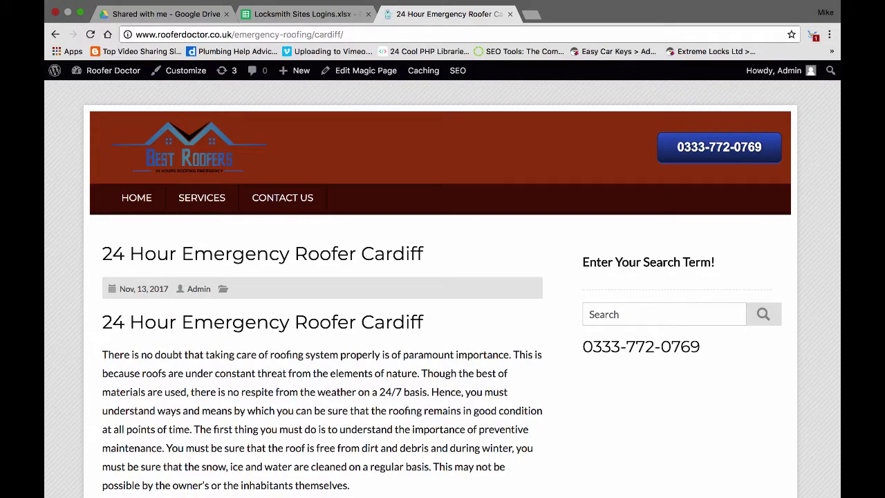
scroll(443, 311, "down", 3)
scroll(442, 311, "up", 2)
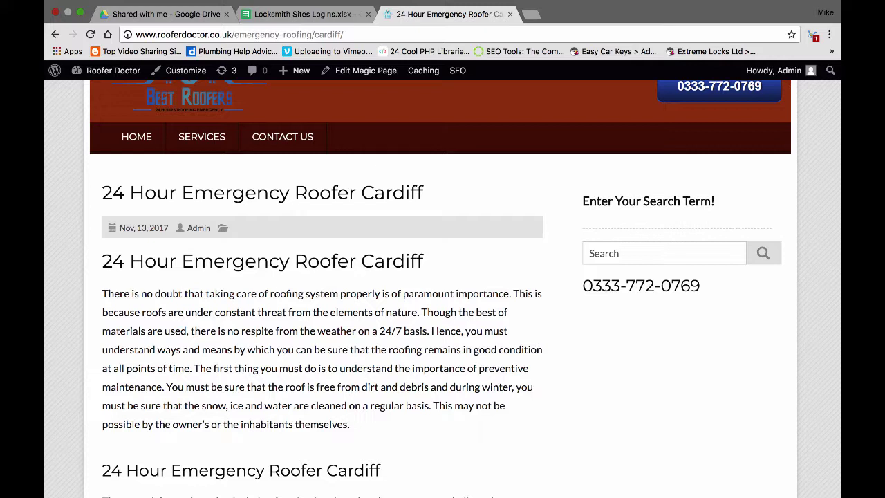
- Go back to Edit Magic Page and delete the empty entry under Magic Page xFields
left_click(366, 70)
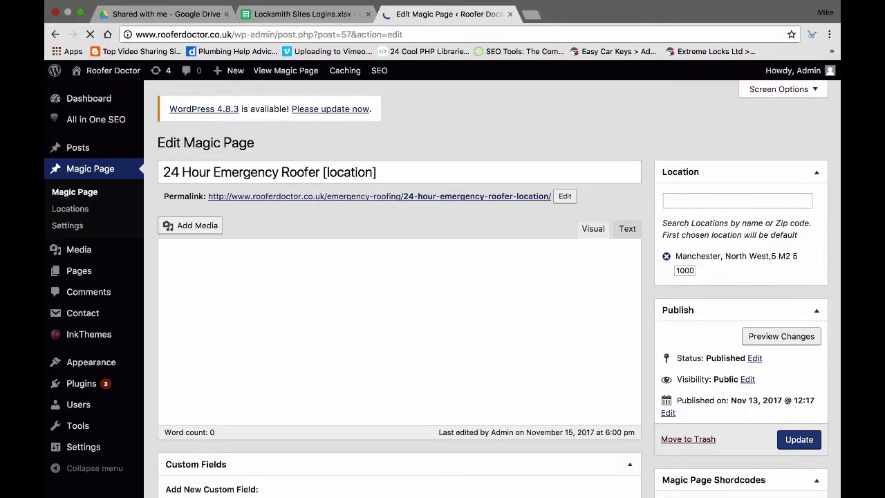
scroll(399, 311, "down", 3)
scroll(400, 312, "down", 4)
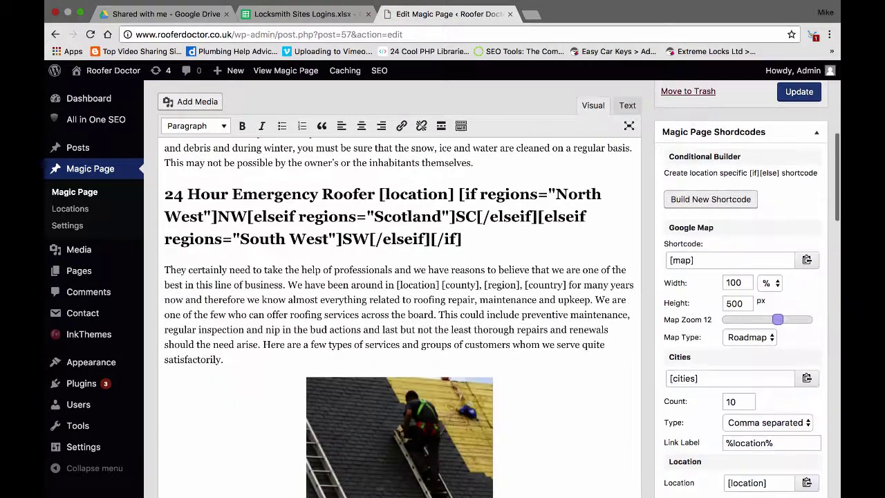
scroll(400, 312, "down", 5)
scroll(400, 311, "down", 5)
scroll(399, 311, "down", 3)
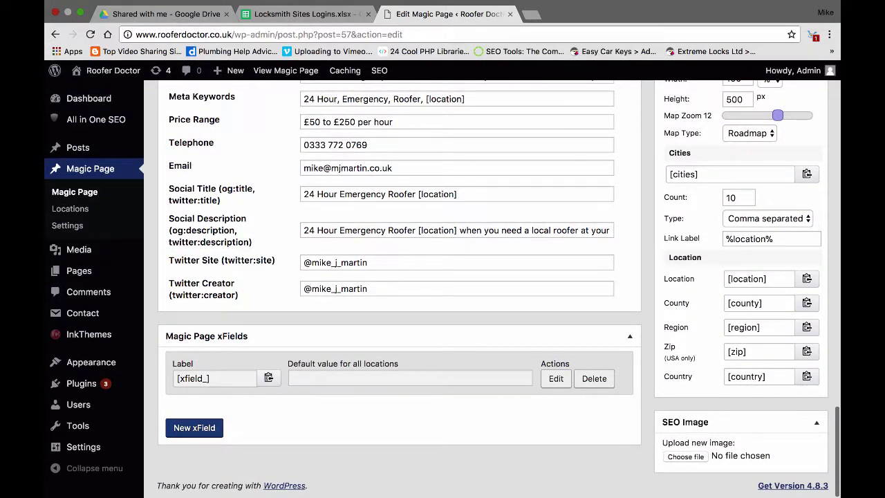
left_click(594, 378)
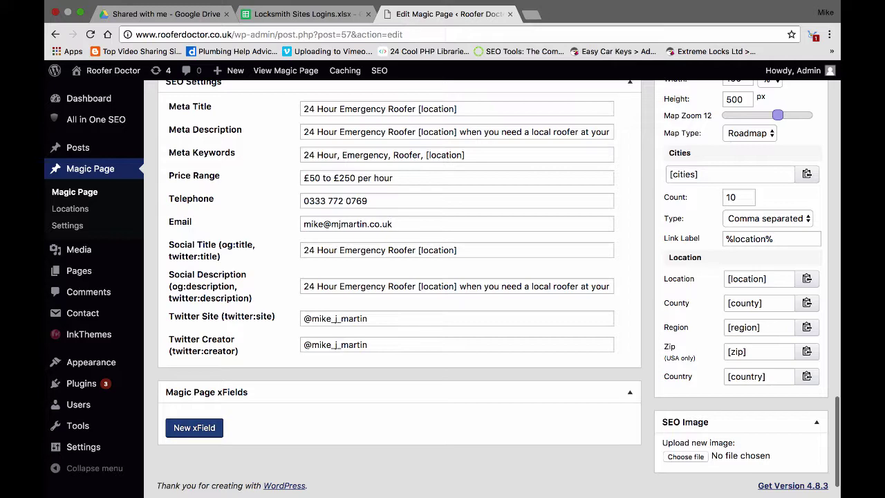
- Scroll back up to the headings carrying the three-region shortcode
scroll(400, 311, "up", 5)
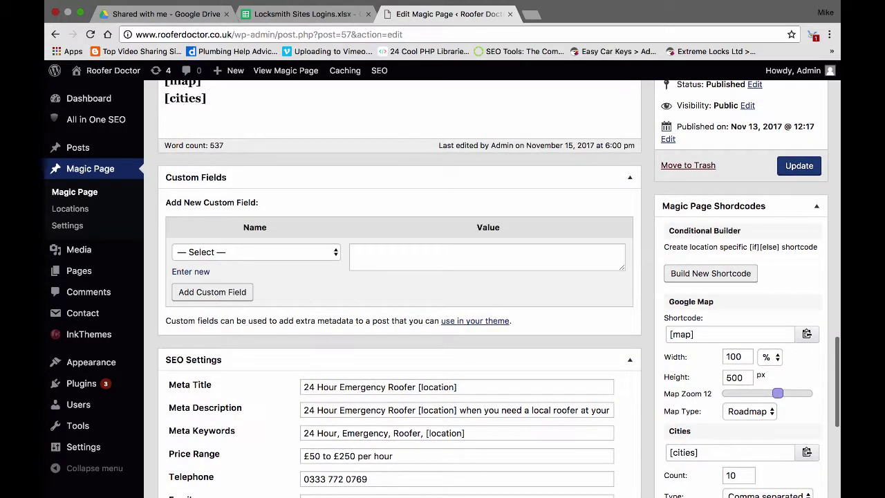
scroll(399, 312, "up", 1)
scroll(399, 311, "up", 3)
scroll(400, 312, "up", 2)
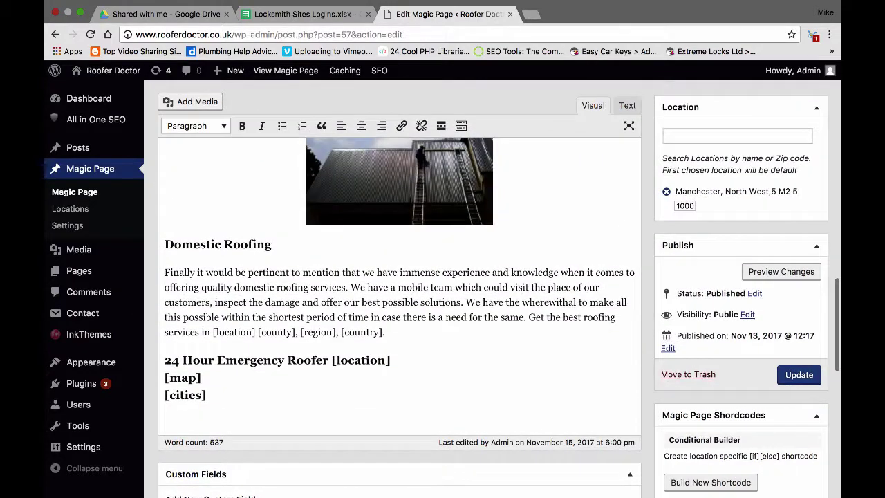
scroll(400, 311, "up", 3)
scroll(400, 311, "up", 3)
scroll(400, 311, "up", 4)
scroll(400, 311, "up", 2)
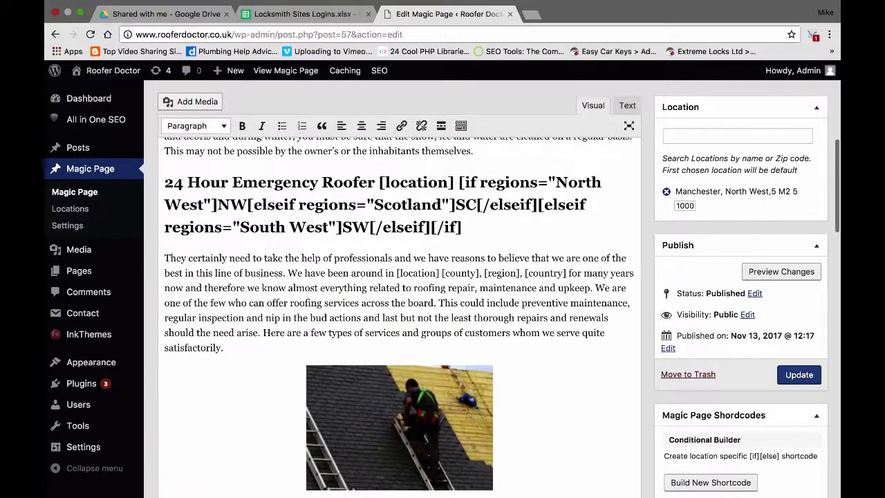
- Strip the [if regions…][/if] shortcode from both '24 Hour Emergency Roofer [location]' headings and update
left_click_drag(462, 227, 458, 182)
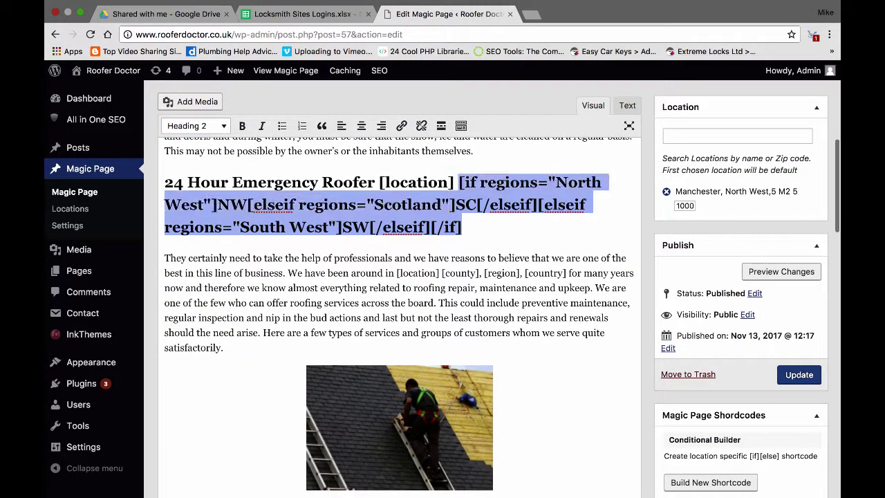
key("ctrl+x")
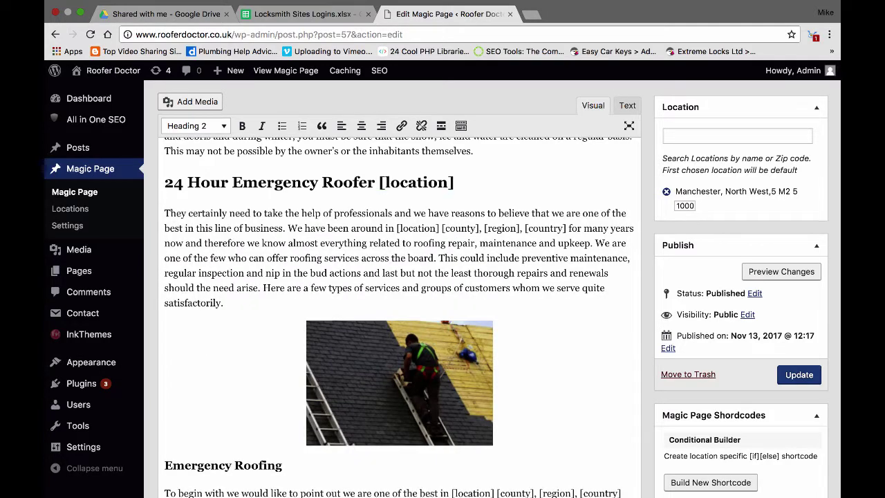
key("ctrl+v")
left_click_drag(562, 277, 557, 188)
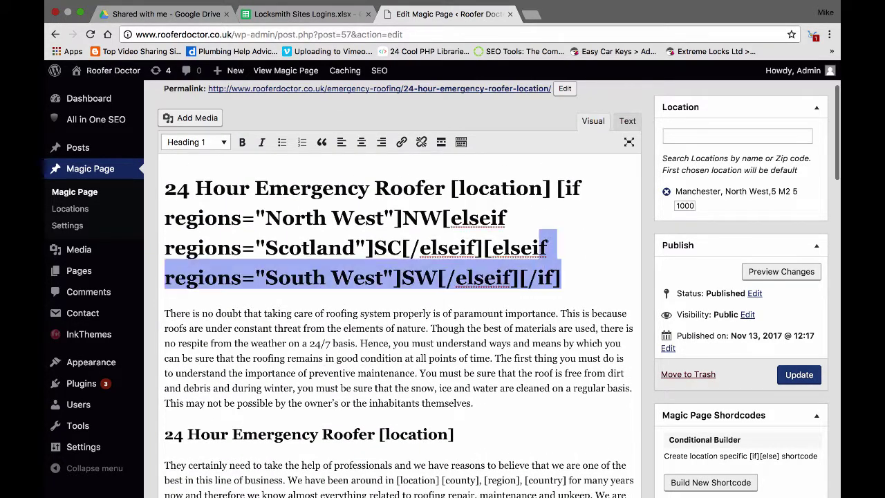
key("BackSpace")
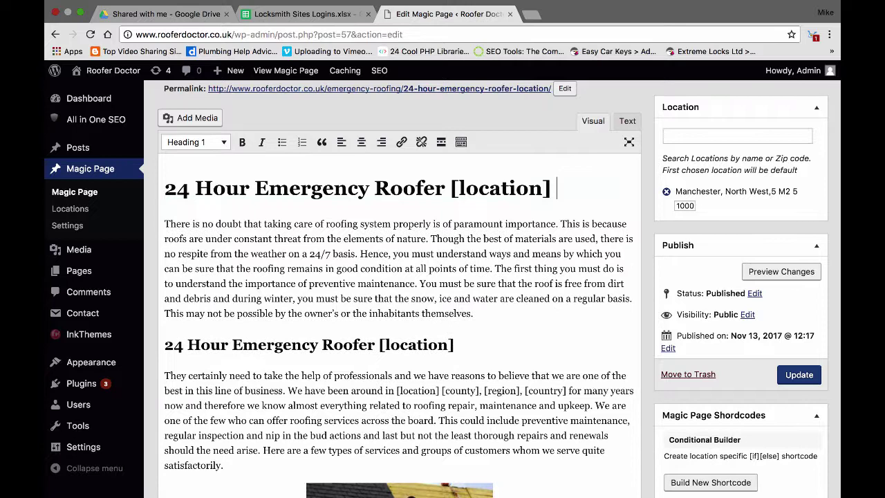
left_click(800, 375)
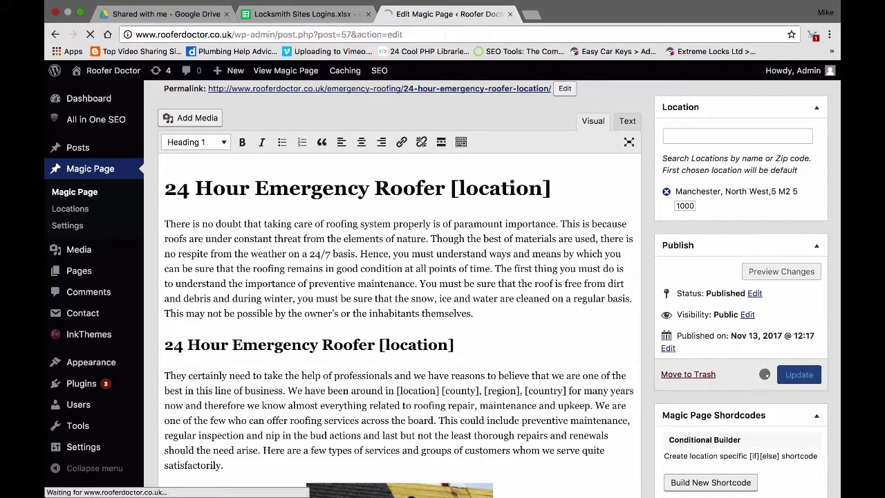